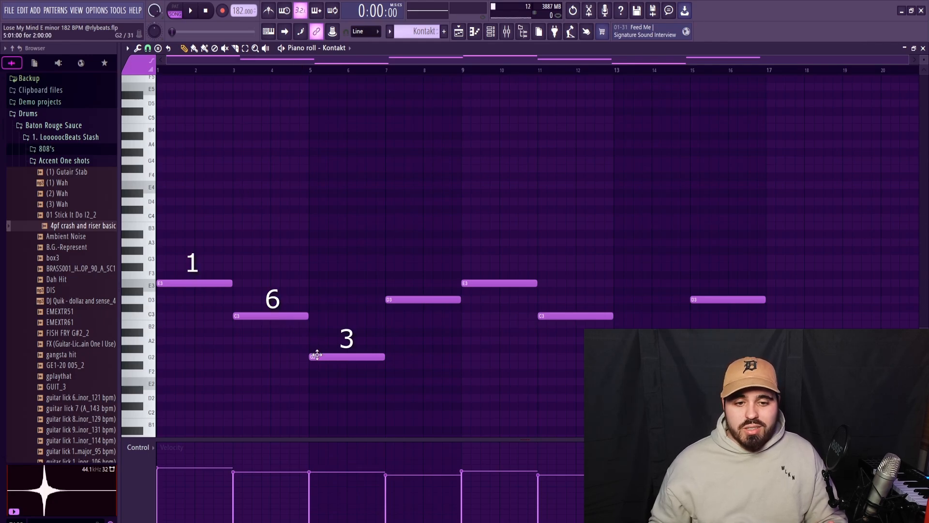
Examine the root-note progression in the Kontakt pattern by selecting the C3 and D3 notes between bars 3 and 9.
{"action": "left_click_drag", "start_coordinate": [391, 297], "coordinate": [277, 333]}
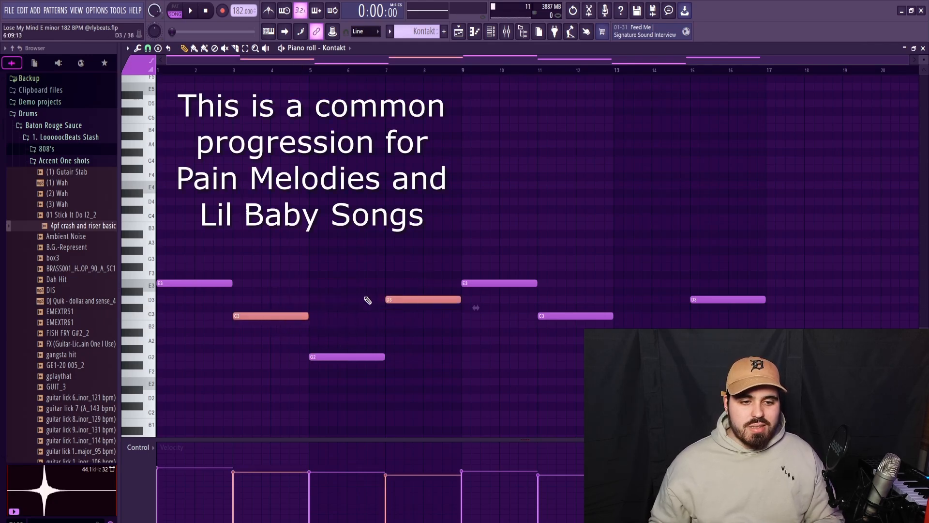
{"action": "left_click_drag", "start_coordinate": [198, 239], "coordinate": [186, 289]}
{"action": "left_click_drag", "start_coordinate": [351, 344], "coordinate": [346, 385]}
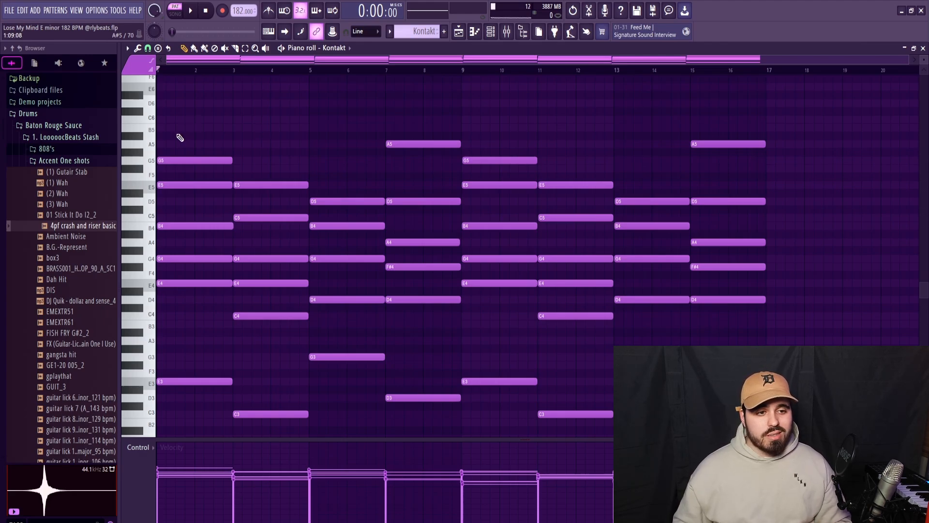
Examine the stacked chord notes in bars 1 to 7, then select the D4 note shared by the third and fourth chords.
{"action": "left_click_drag", "start_coordinate": [181, 140], "coordinate": [192, 188]}
{"action": "left_click_drag", "start_coordinate": [252, 165], "coordinate": [269, 232]}
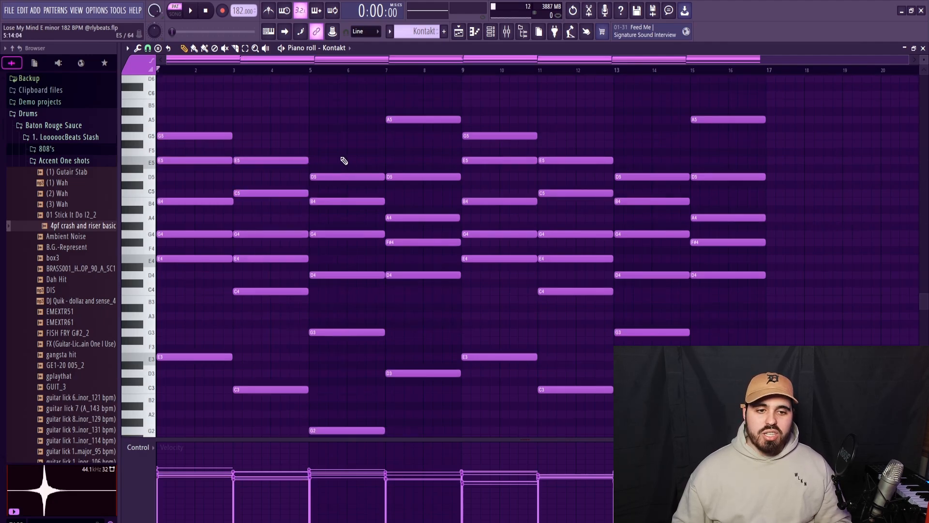
{"action": "left_click_drag", "start_coordinate": [344, 160], "coordinate": [347, 350]}
{"action": "left_click_drag", "start_coordinate": [436, 270], "coordinate": [348, 294]}
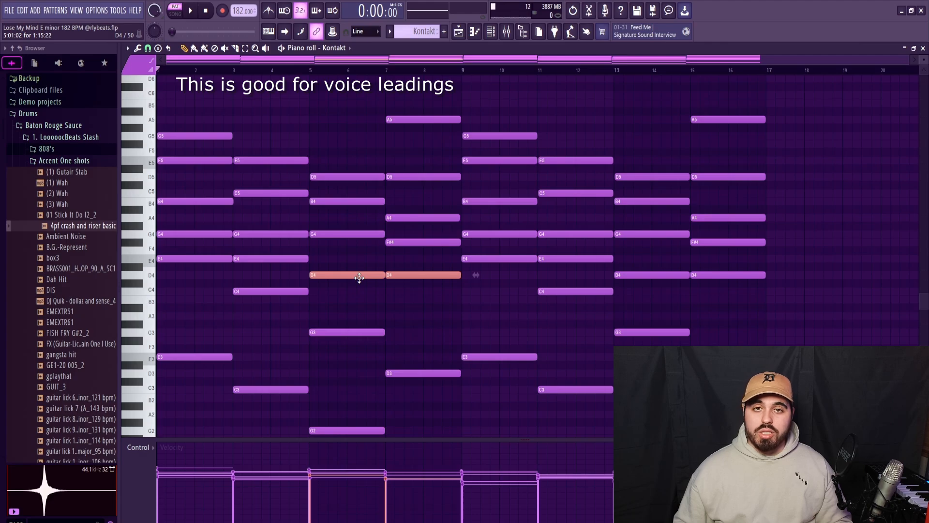
Examine the D5 and A5 upper notes of the fourth chord and play the chord progression.
{"action": "left_click_drag", "start_coordinate": [407, 181], "coordinate": [344, 190]}
{"action": "left_click", "coordinate": [430, 208], "text": "ctrl"}
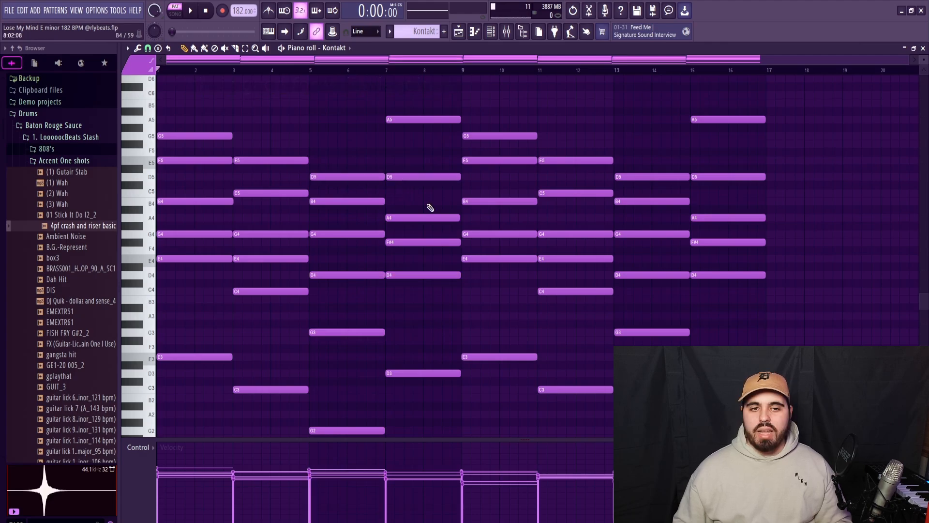
{"action": "left_click_drag", "start_coordinate": [421, 189], "coordinate": [400, 90]}
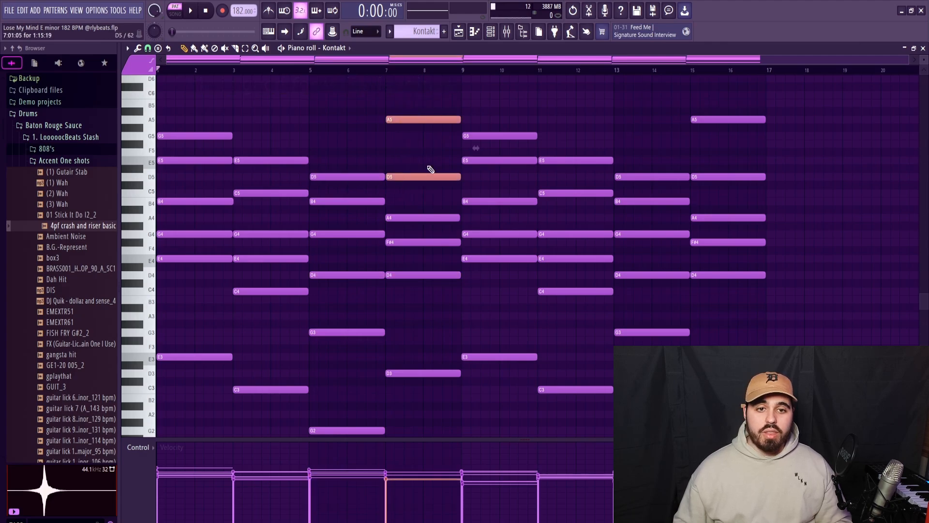
{"action": "key", "text": "space"}
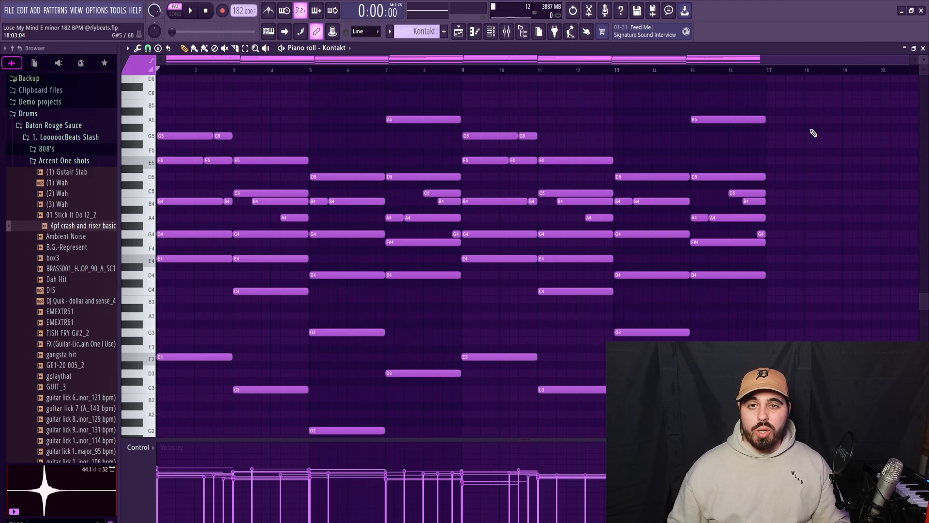
Select the short G5, E5 and B4 repeats ending the first chord, and the B4 and A4 passing notes in the second.
{"action": "left_click_drag", "start_coordinate": [203, 106], "coordinate": [234, 230]}
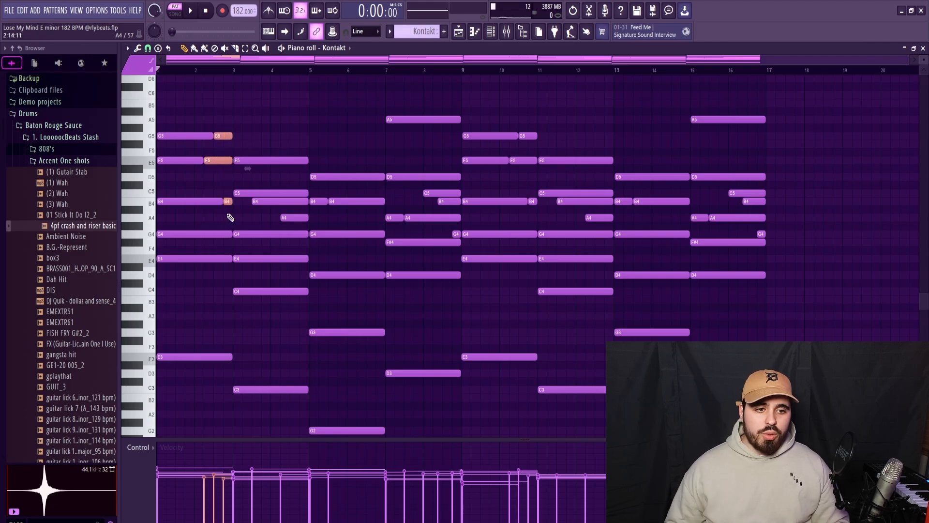
{"action": "left_click", "coordinate": [219, 171], "text": "ctrl"}
{"action": "left_click_drag", "start_coordinate": [271, 204], "coordinate": [294, 220]}
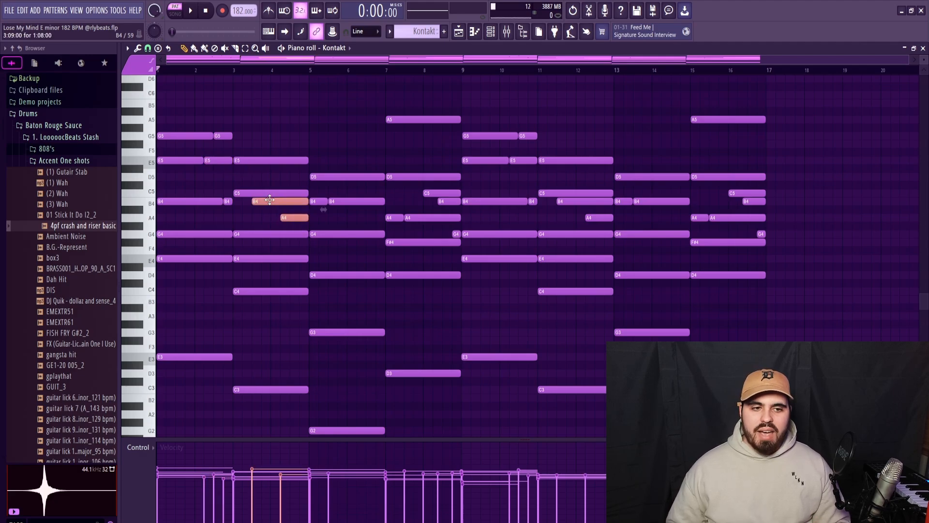
{"action": "left_click", "coordinate": [268, 203], "text": "ctrl"}
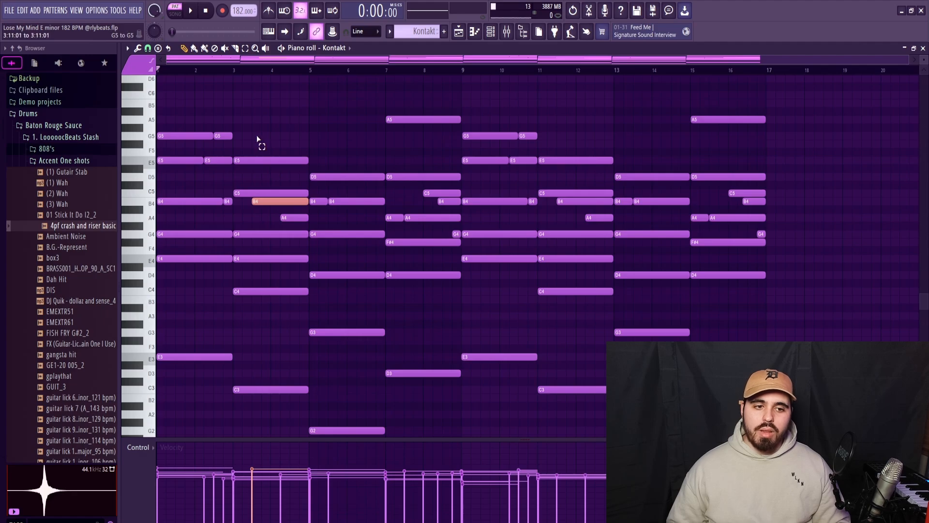
Examine the second chord's stacked notes with its A4 passing note, and the repeated B4 within the third chord.
{"action": "left_click_drag", "start_coordinate": [257, 139], "coordinate": [269, 303]}
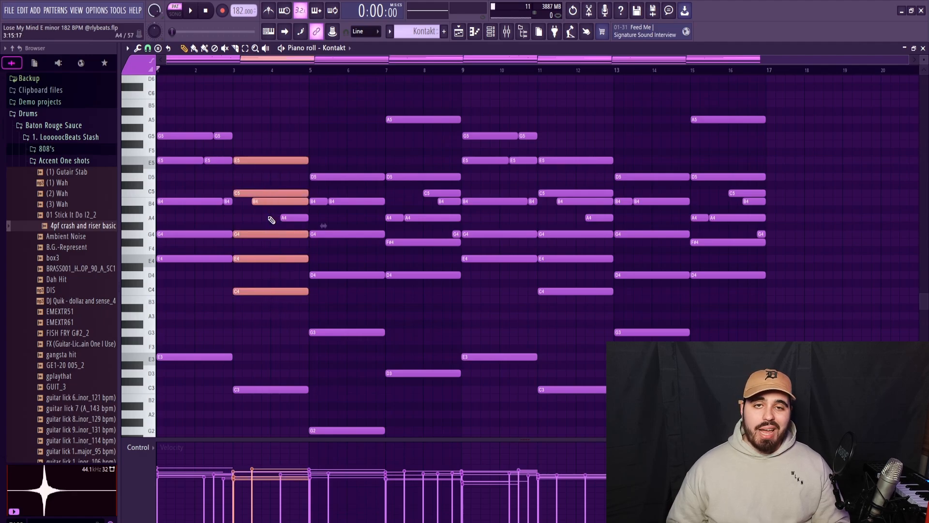
{"action": "left_click", "coordinate": [289, 220]}
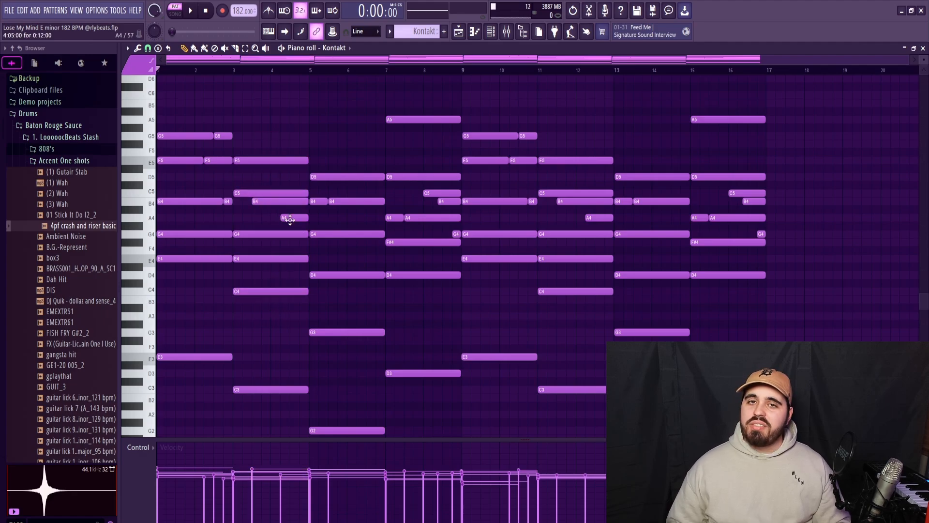
{"action": "left_click", "coordinate": [289, 220]}
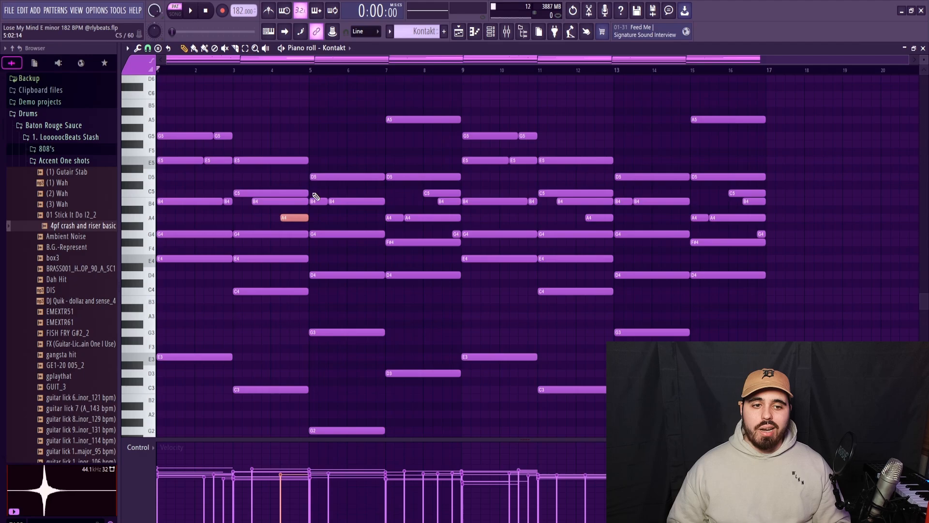
{"action": "left_click", "coordinate": [341, 200]}
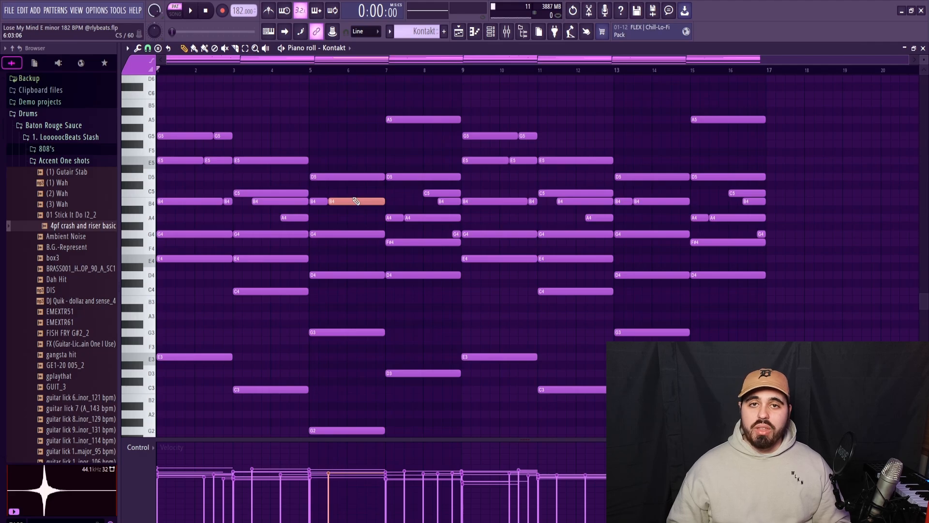
Examine the fourth chord's notes, including its added A4, C5 and G4, and play the pattern.
{"action": "left_click_drag", "start_coordinate": [381, 97], "coordinate": [458, 354]}
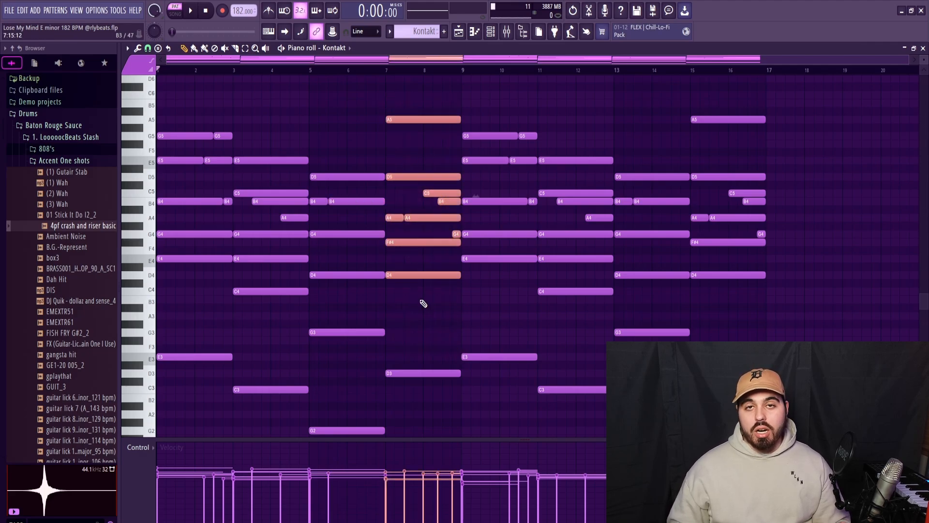
{"action": "left_click", "coordinate": [423, 304]}
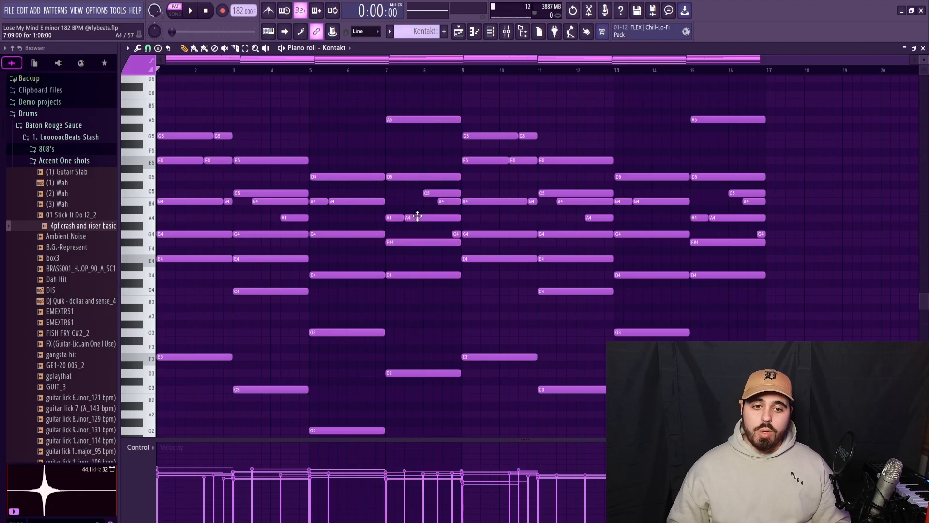
{"action": "left_click", "coordinate": [417, 216]}
{"action": "left_click", "coordinate": [451, 192]}
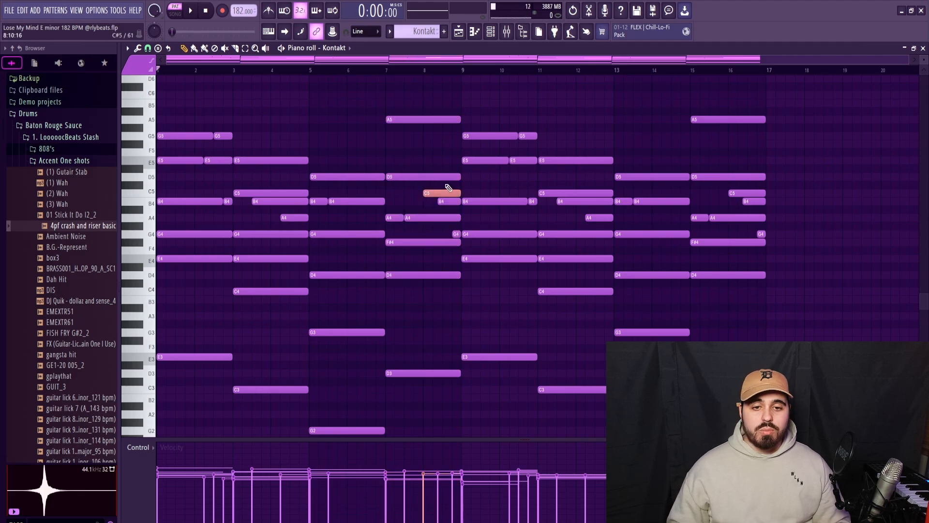
{"action": "left_click", "coordinate": [455, 234]}
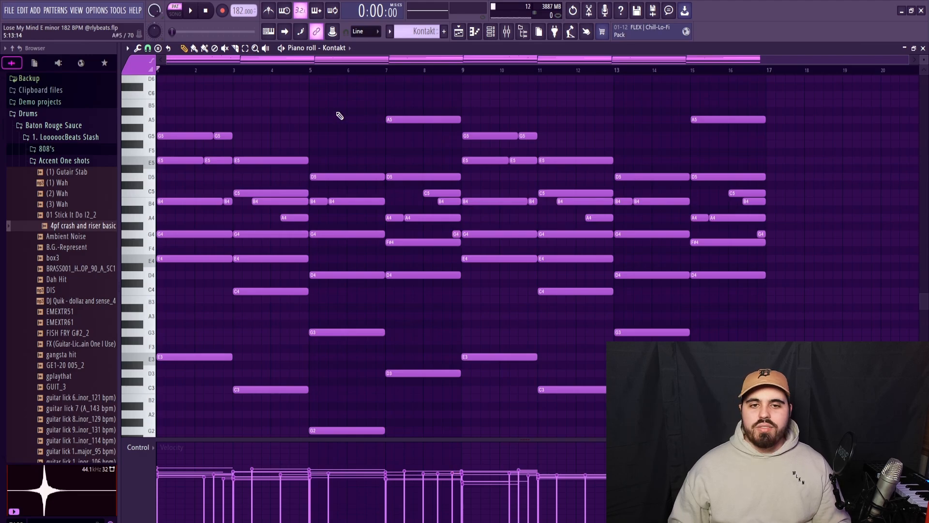
{"action": "key", "text": "space"}
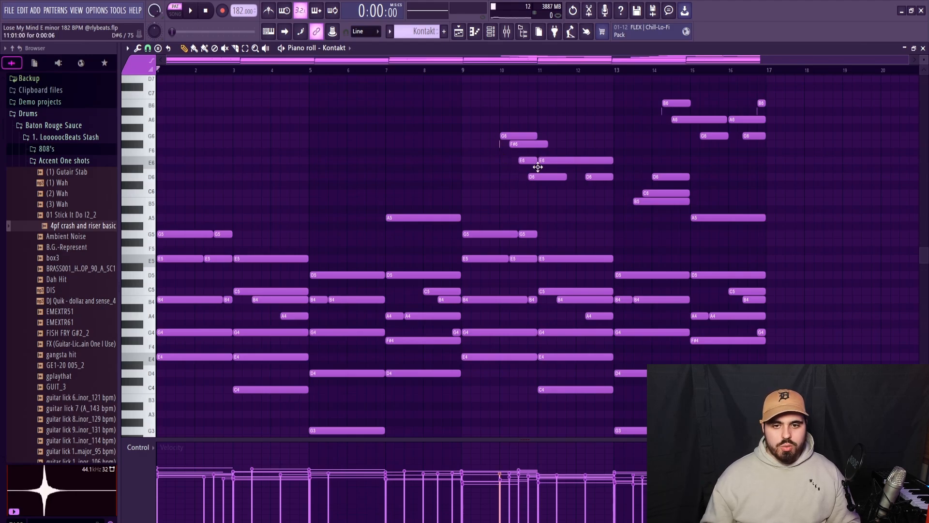
Play the Kontakt chords with the high melody in the second half, and the Kontakt #2 bass pattern.
{"action": "scroll", "coordinate": [867, 137], "scroll_direction": "down", "scroll_amount": 2}
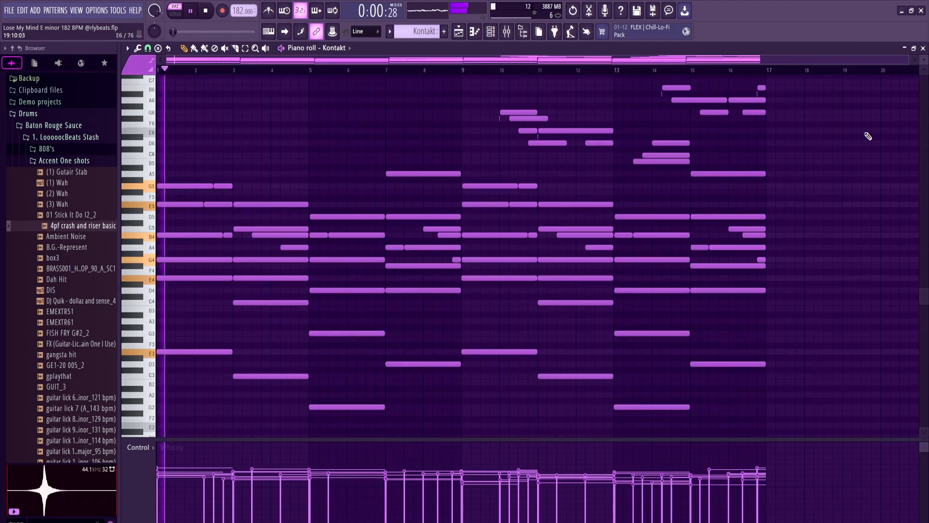
{"action": "key", "text": "space"}
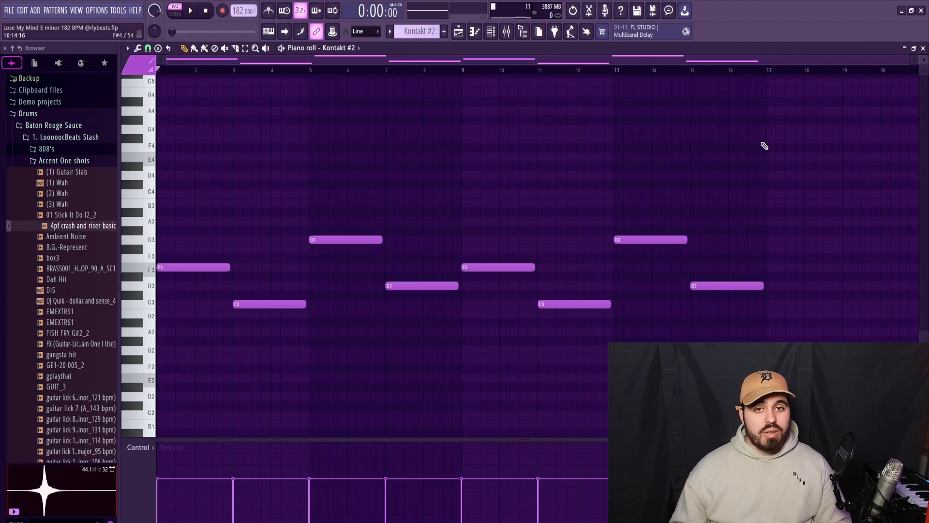
{"action": "key", "text": "space"}
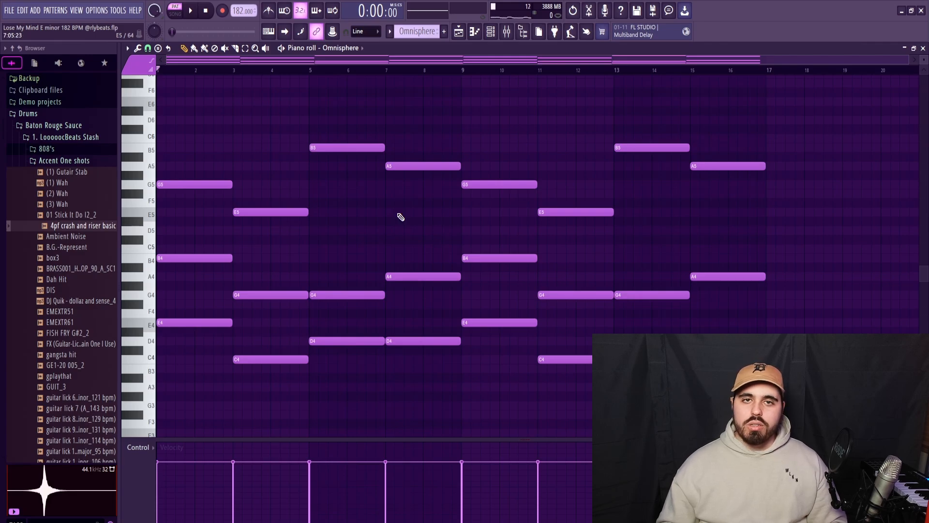
Examine the third and fourth chords in the Omnisphere pattern, selecting their top B5 and A5 notes, and play the pattern.
{"action": "left_click_drag", "start_coordinate": [335, 107], "coordinate": [445, 313]}
{"action": "left_click", "coordinate": [378, 195]}
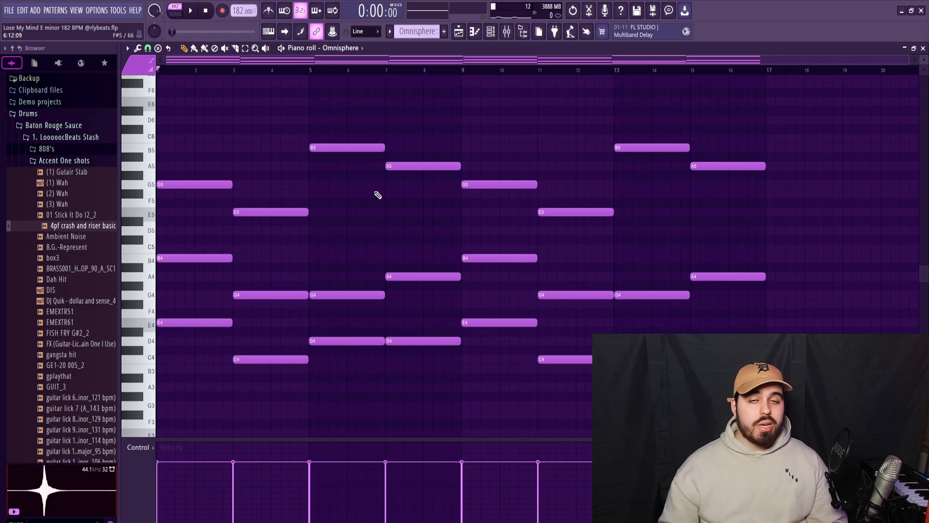
{"action": "left_click", "coordinate": [346, 147], "text": "ctrl+shift"}
{"action": "left_click", "coordinate": [400, 167], "text": "ctrl+shift"}
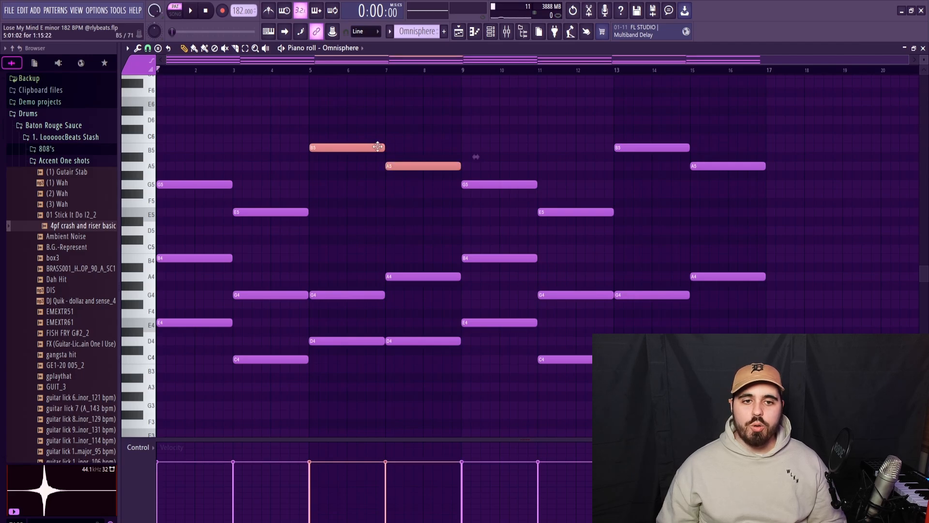
{"action": "left_click_drag", "start_coordinate": [355, 310], "coordinate": [426, 253]}
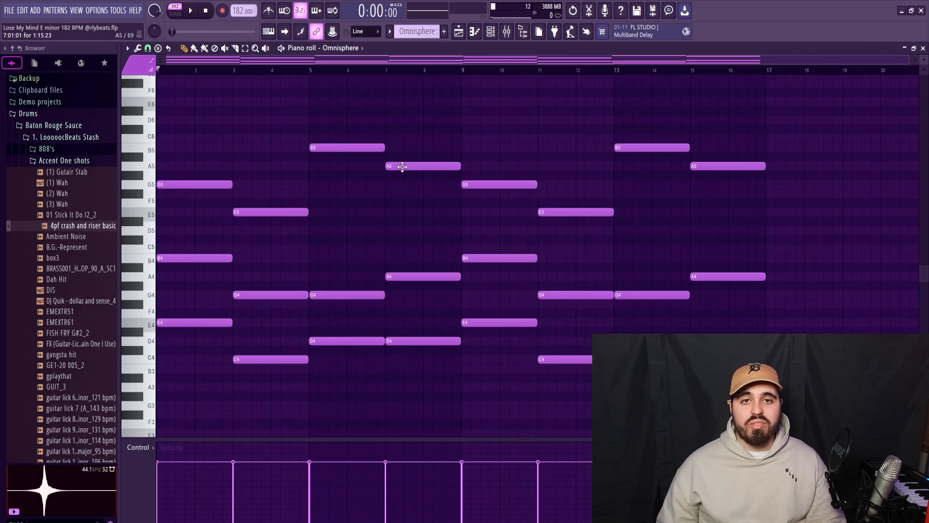
{"action": "key", "text": "space"}
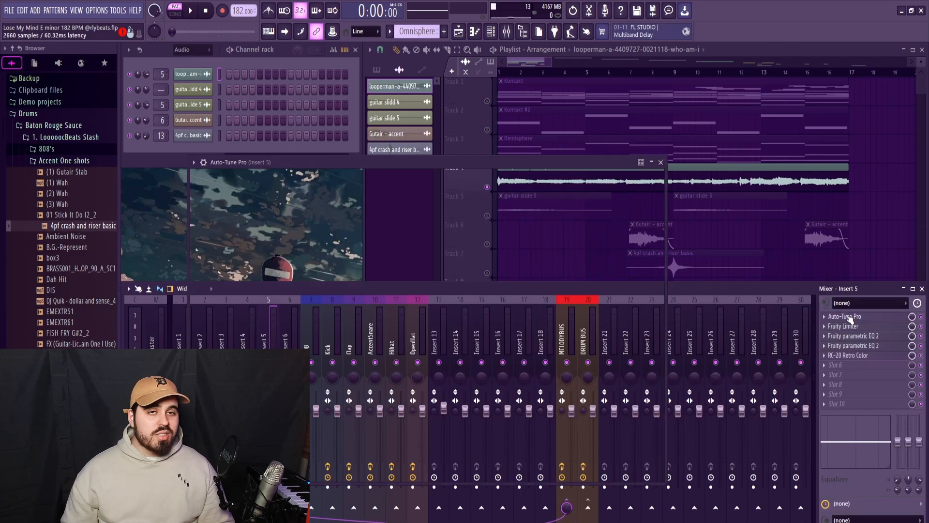
Inspect the Auto-Tune Pro and Fruity Limiter effects on Insert 5 and the looperman audio clip's declicking mode.
{"action": "left_click", "coordinate": [845, 316]}
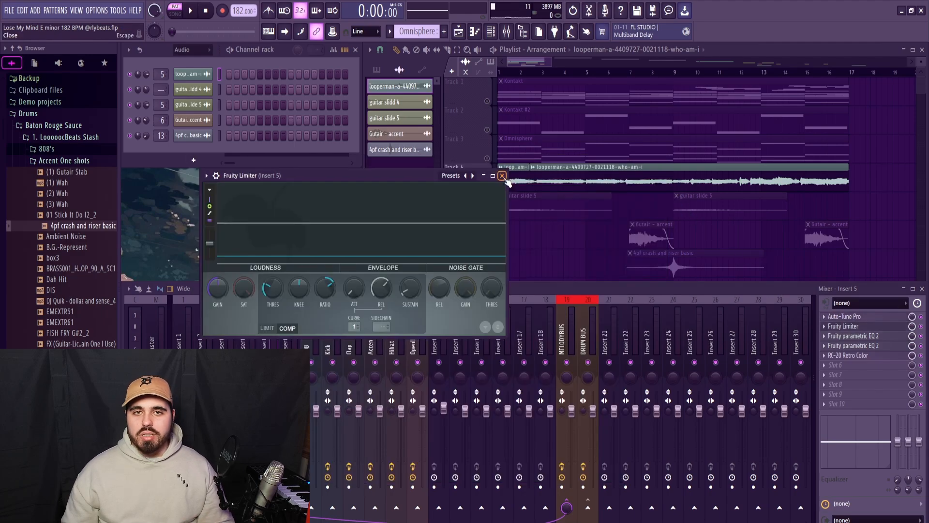
{"action": "left_click", "coordinate": [502, 176]}
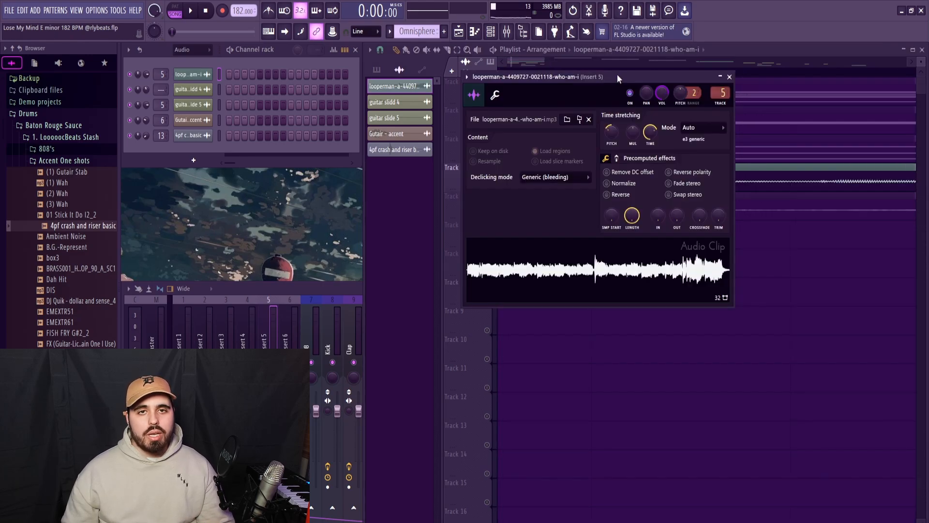
{"action": "left_click", "coordinate": [555, 177]}
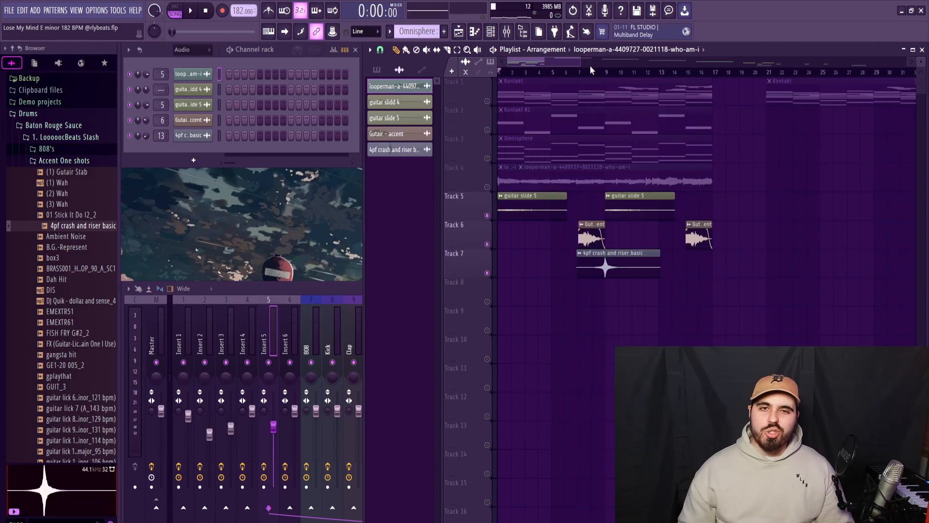
Open and audition the guitar slide 5, Gutair - accent and 4pf crash and riser basic audio clips.
{"action": "double_click", "coordinate": [523, 212]}
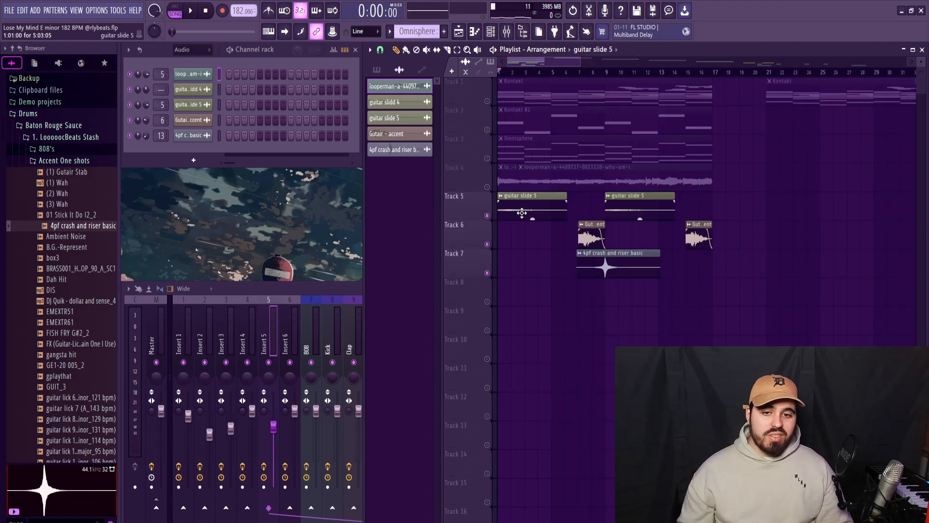
{"action": "left_click", "coordinate": [275, 276]}
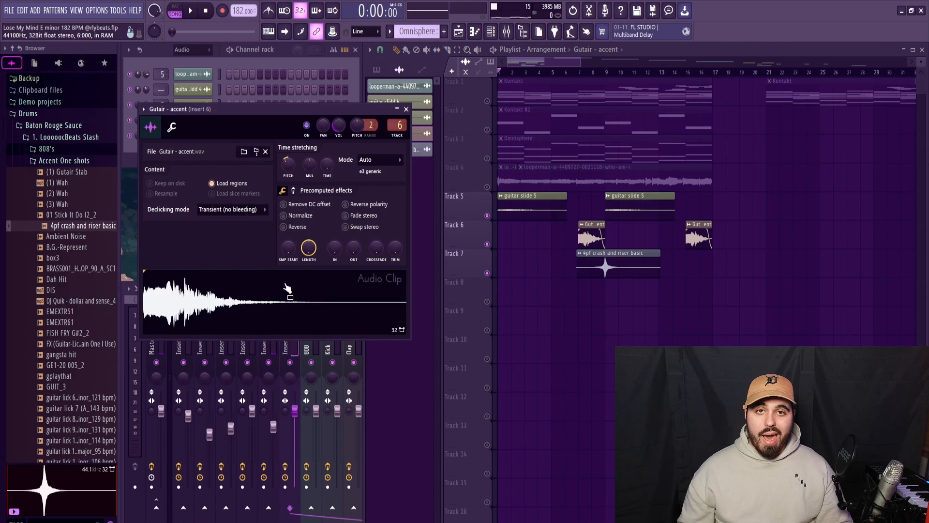
{"action": "left_click", "coordinate": [287, 294]}
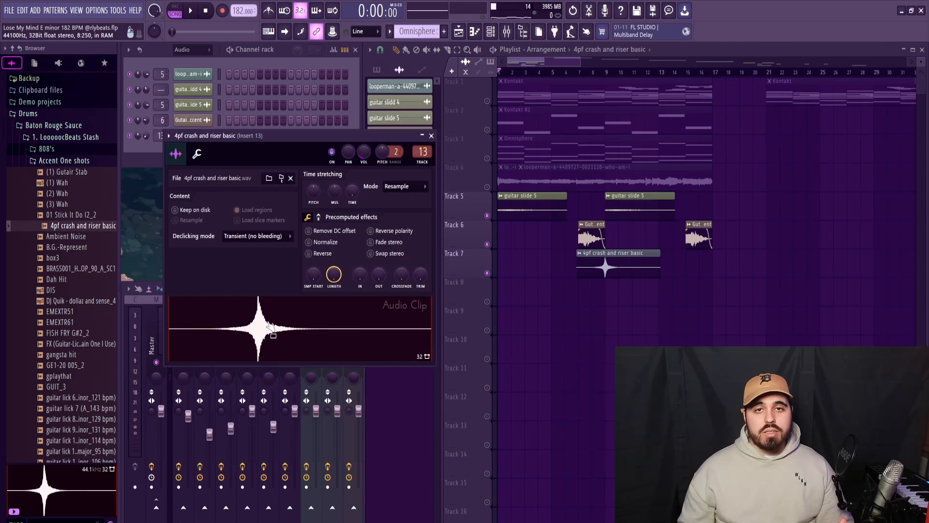
{"action": "left_click", "coordinate": [271, 329]}
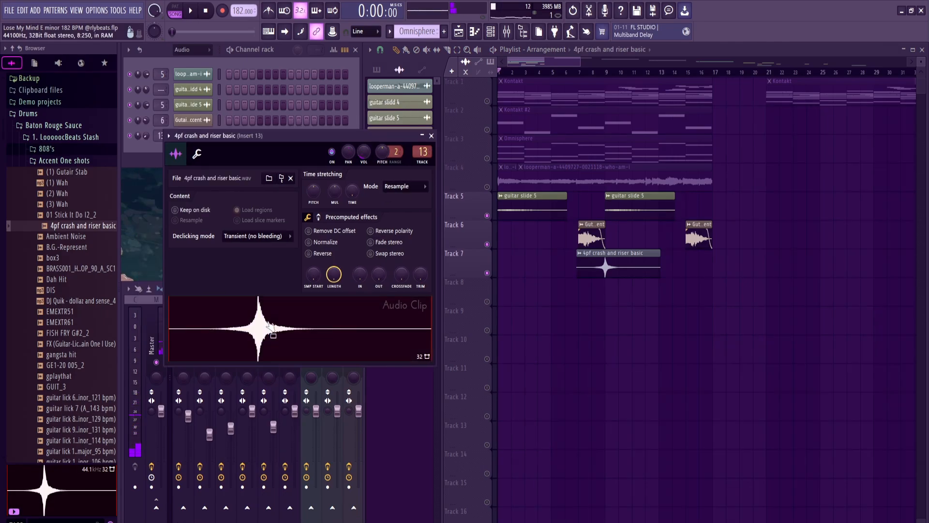